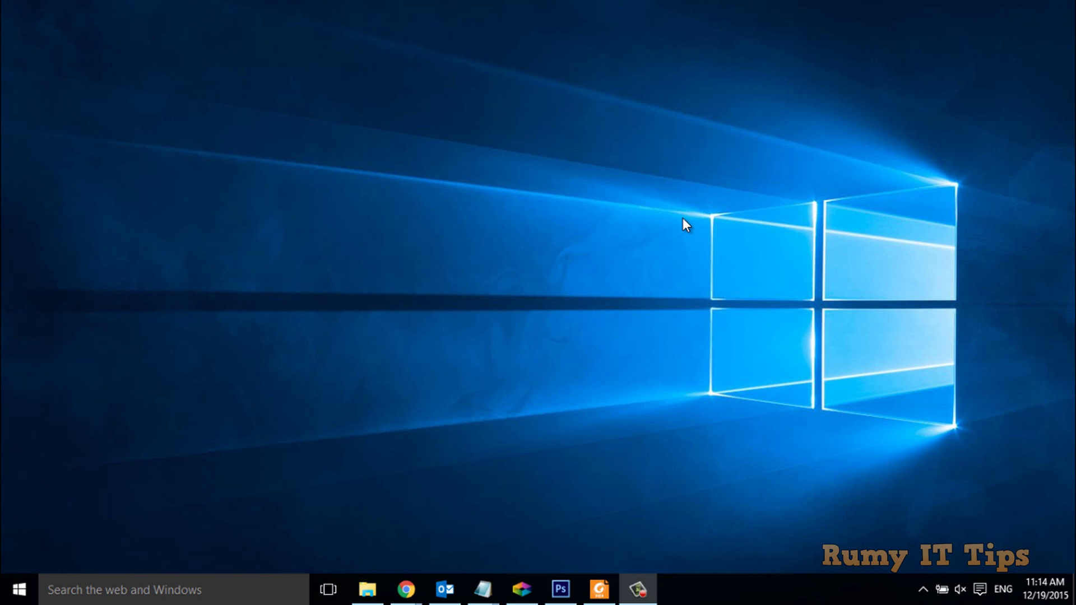
Launch Registry Editor by running regedit from the Run box.
key(super+r)
text(r)
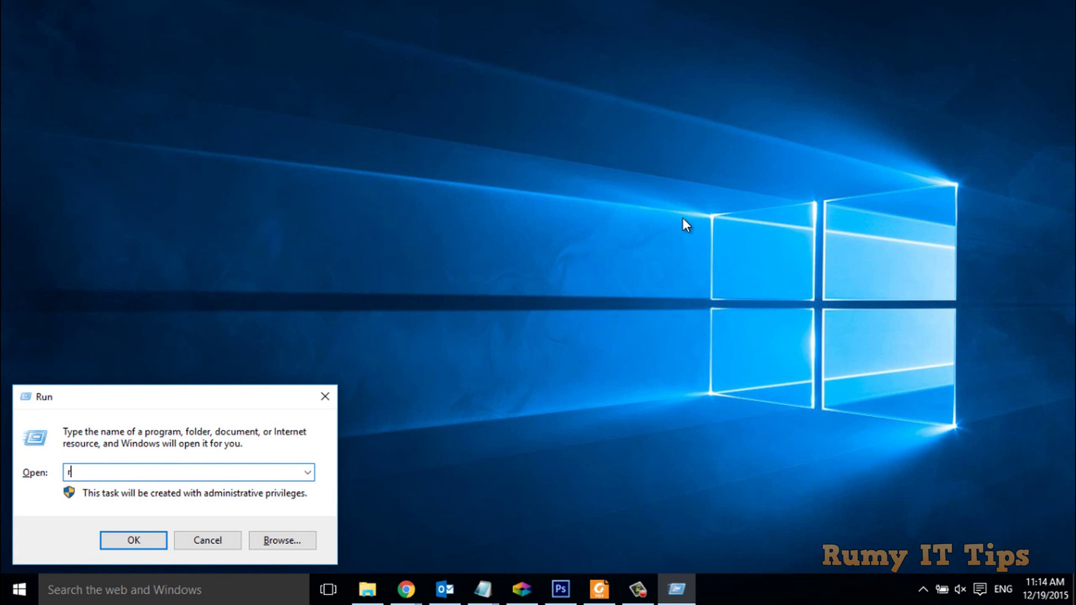
text(egedit)
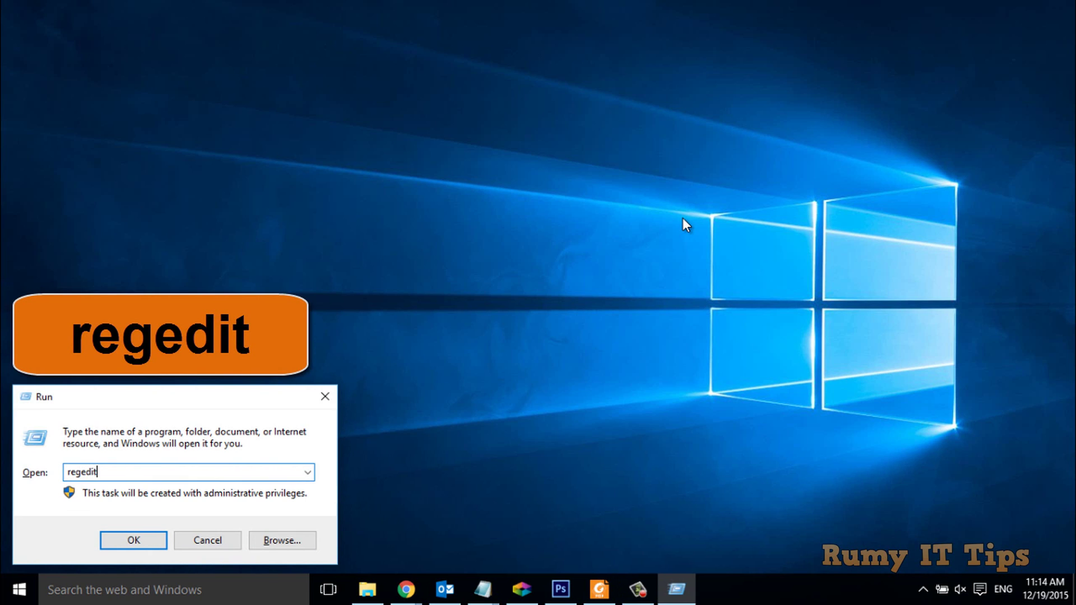
key(Return)
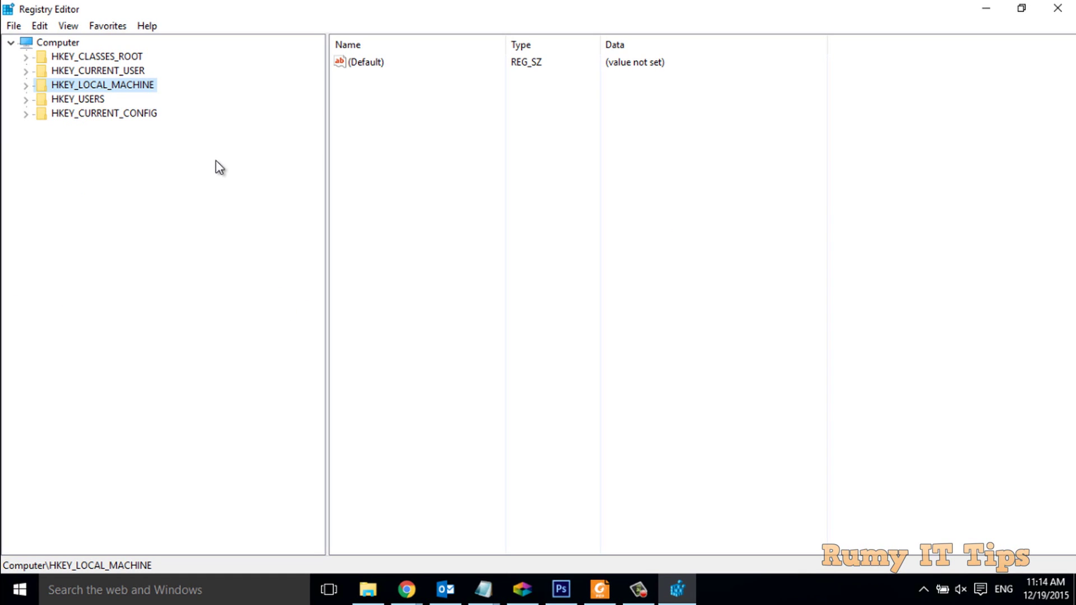
Browse to HKEY_LOCAL_MACHINE\SYSTEM\CurrentControlSet\Control to list its values.
click(27, 85)
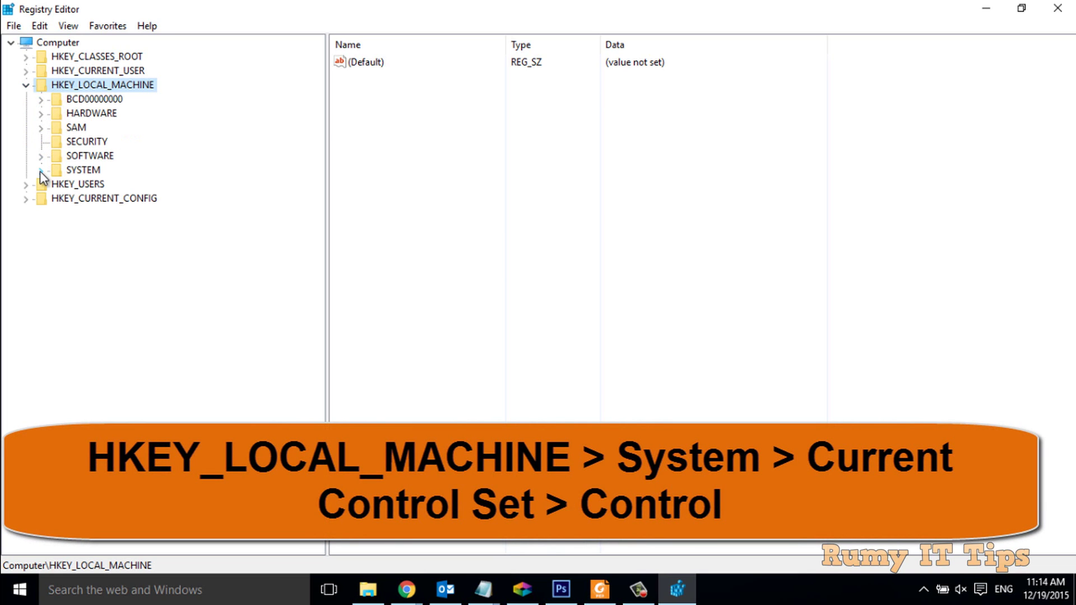
click(40, 170)
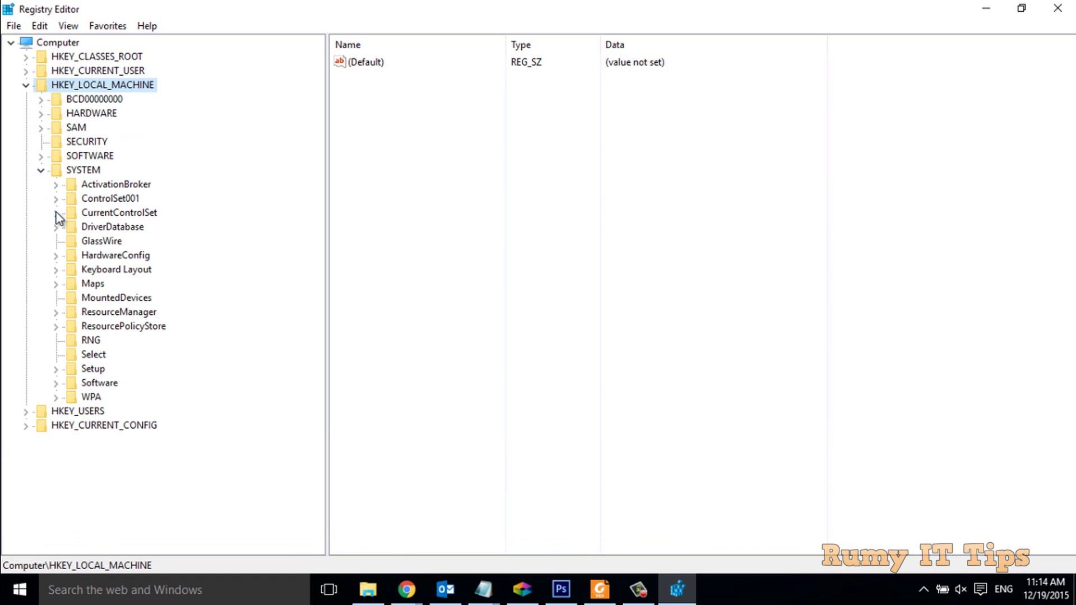
click(56, 213)
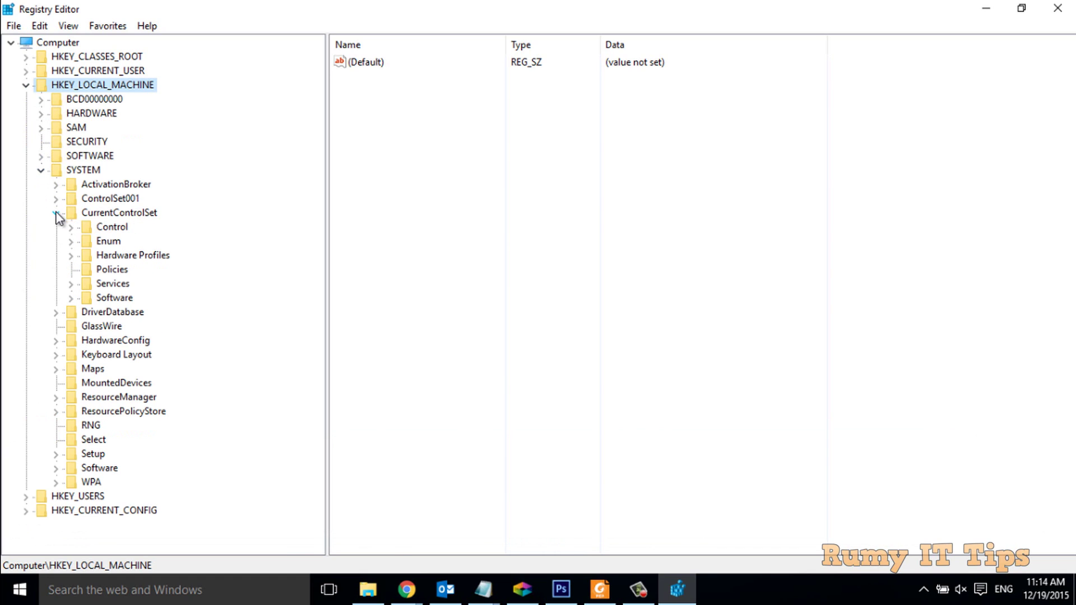
click(110, 228)
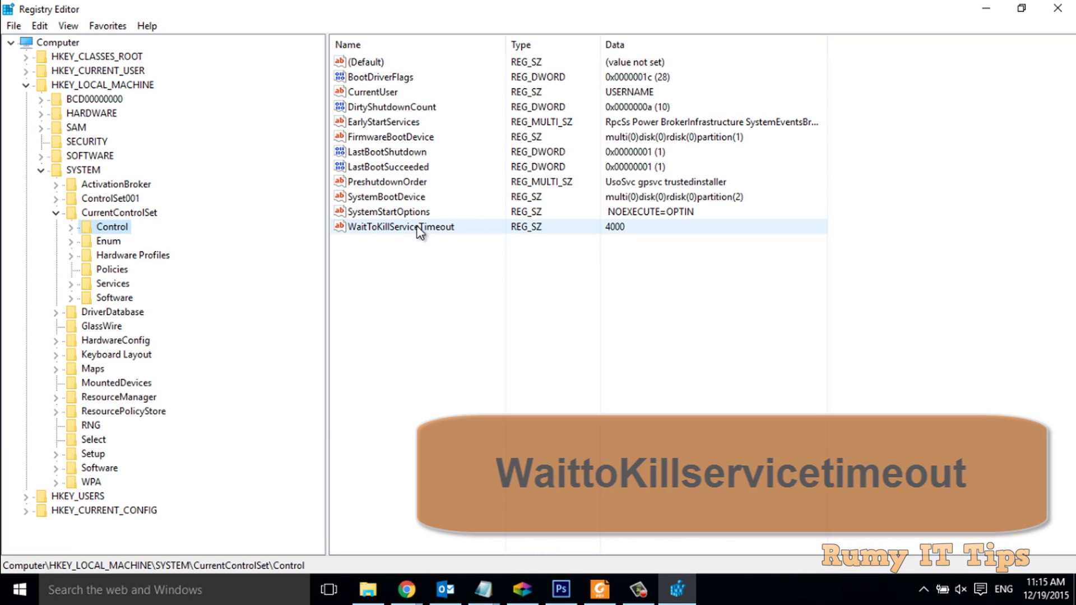
Change WaitToKillServiceTimeout from 4000 to 1000.
double_click(420, 228)
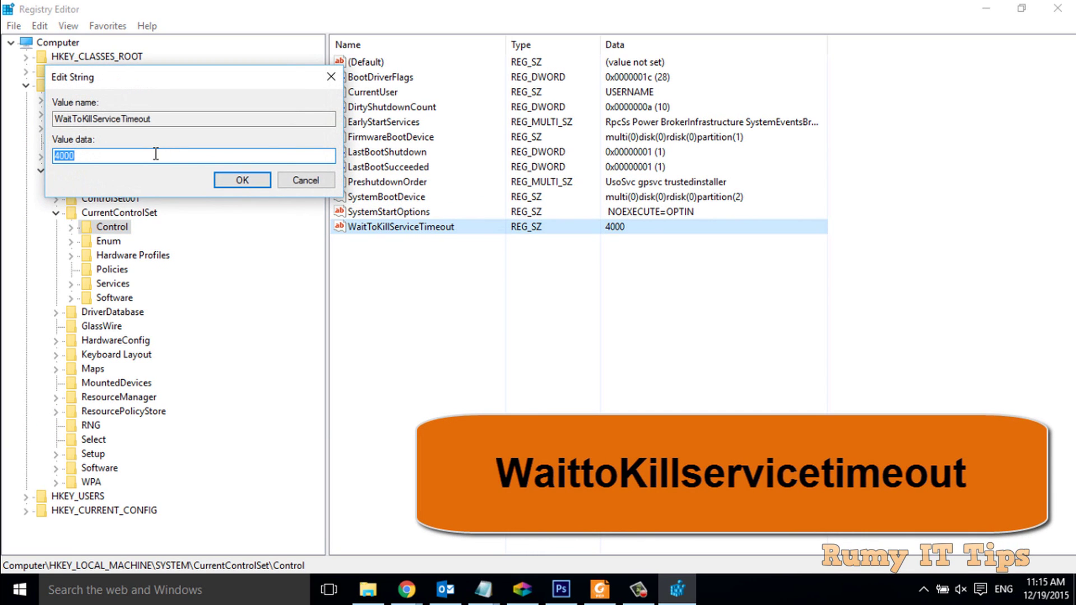
text(1)
text(000)
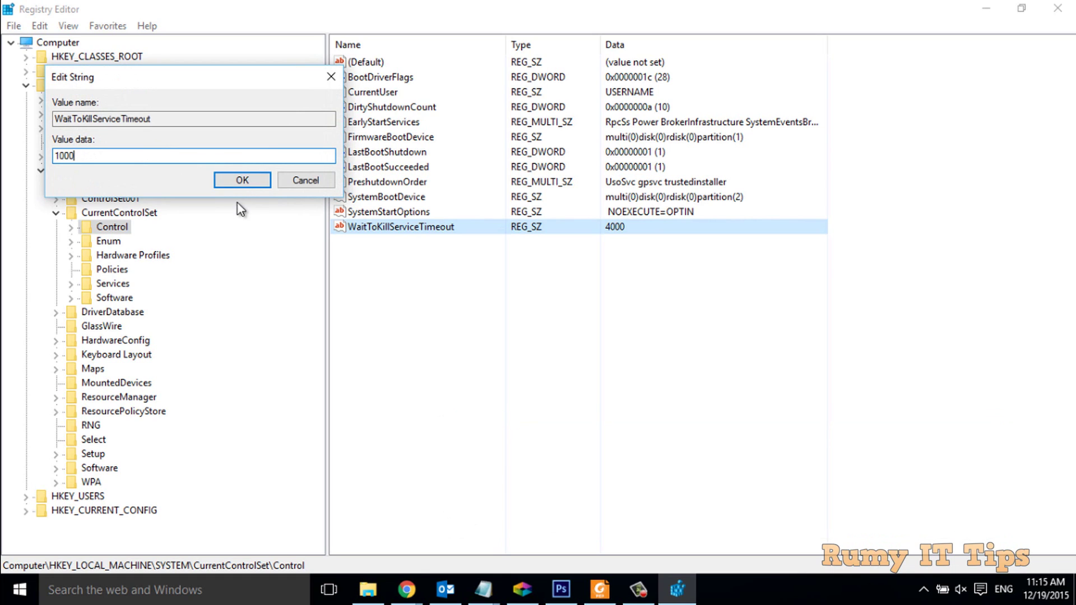
click(242, 181)
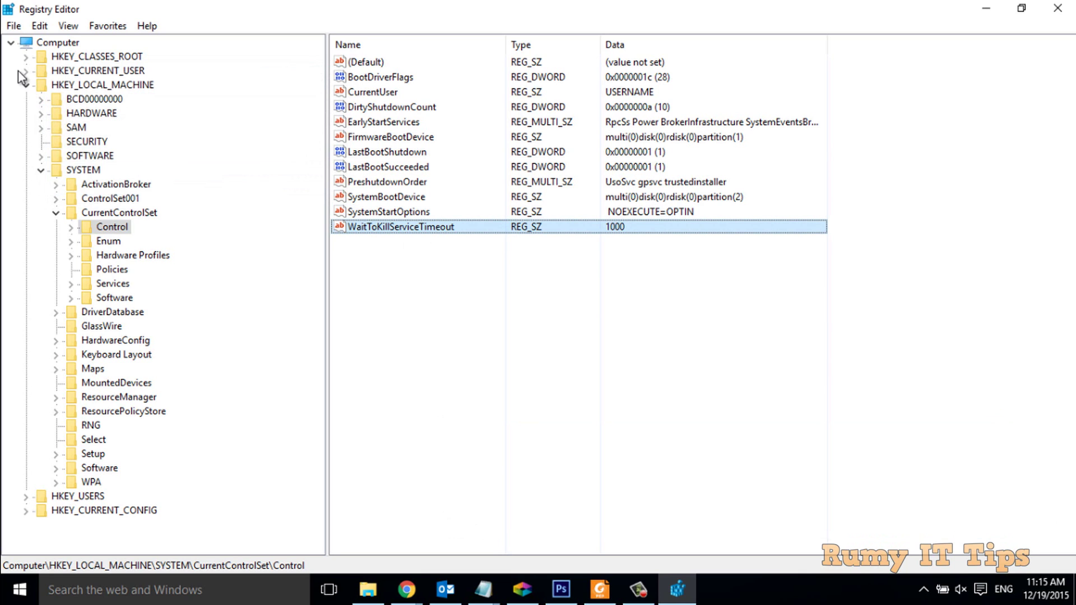
Collapse HKEY_LOCAL_MACHINE and open HKEY_CURRENT_USER\Control Panel\Desktop.
click(26, 84)
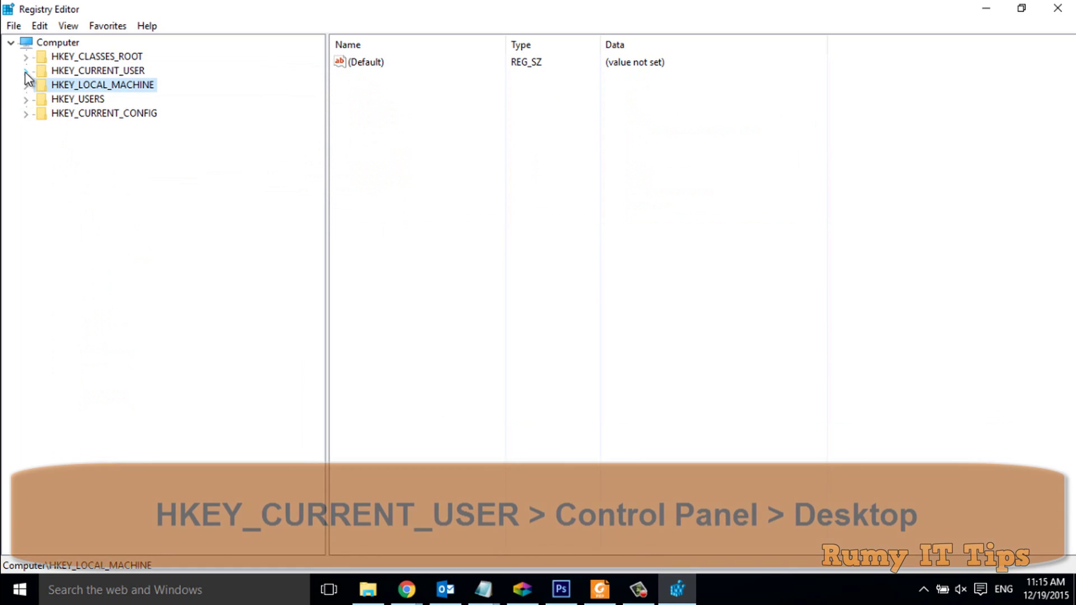
click(26, 70)
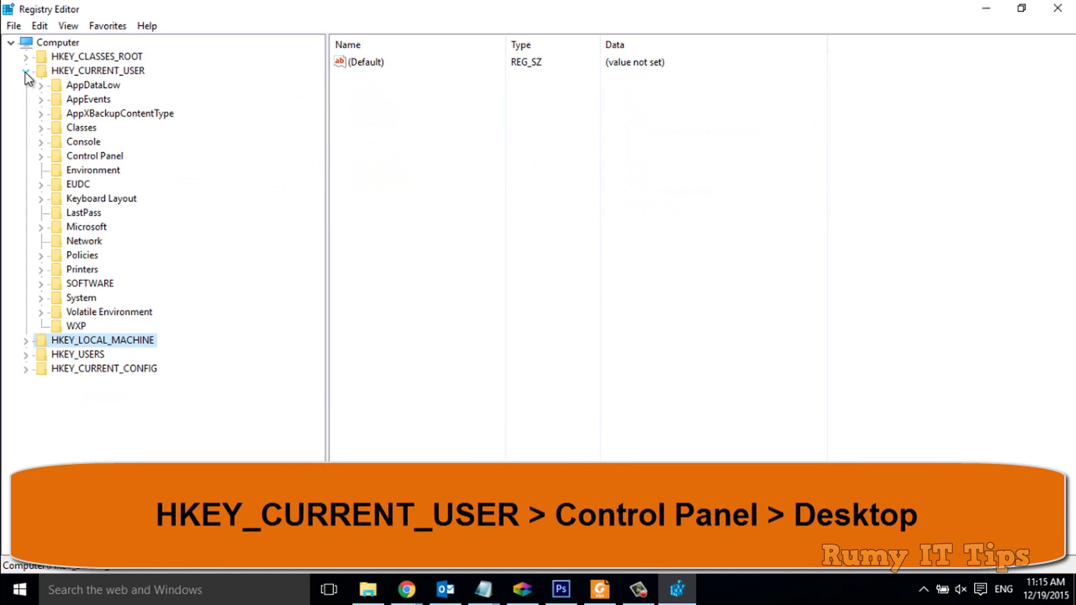
click(42, 156)
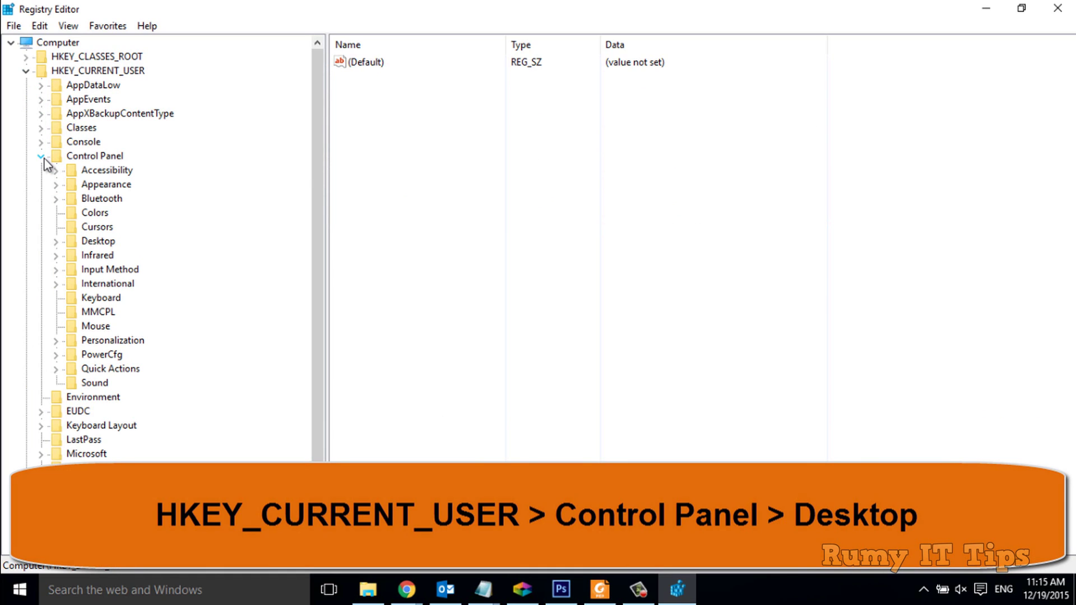
click(42, 156)
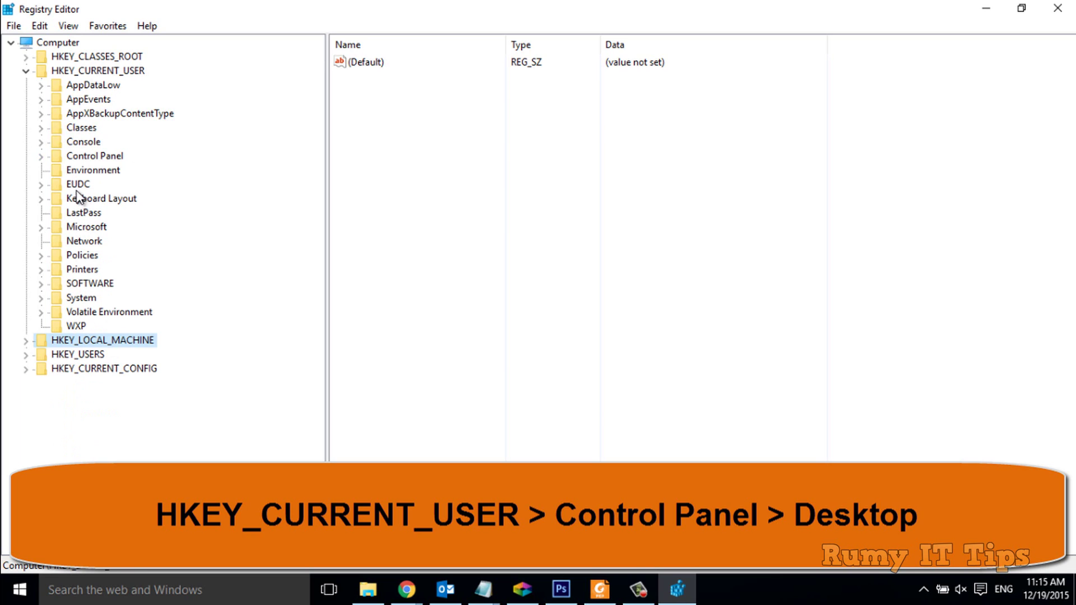
click(42, 156)
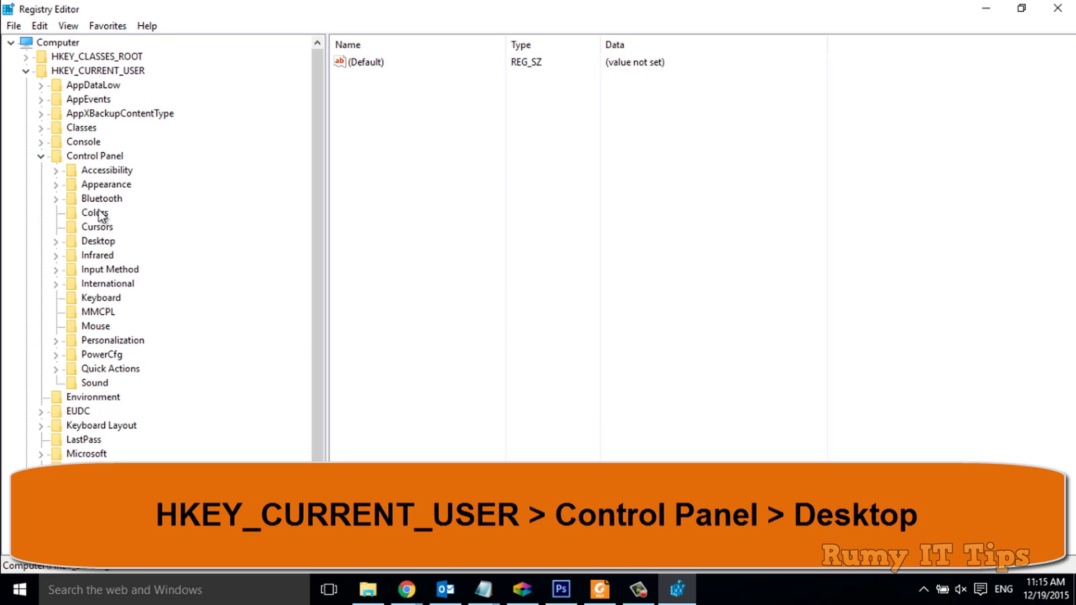
click(97, 241)
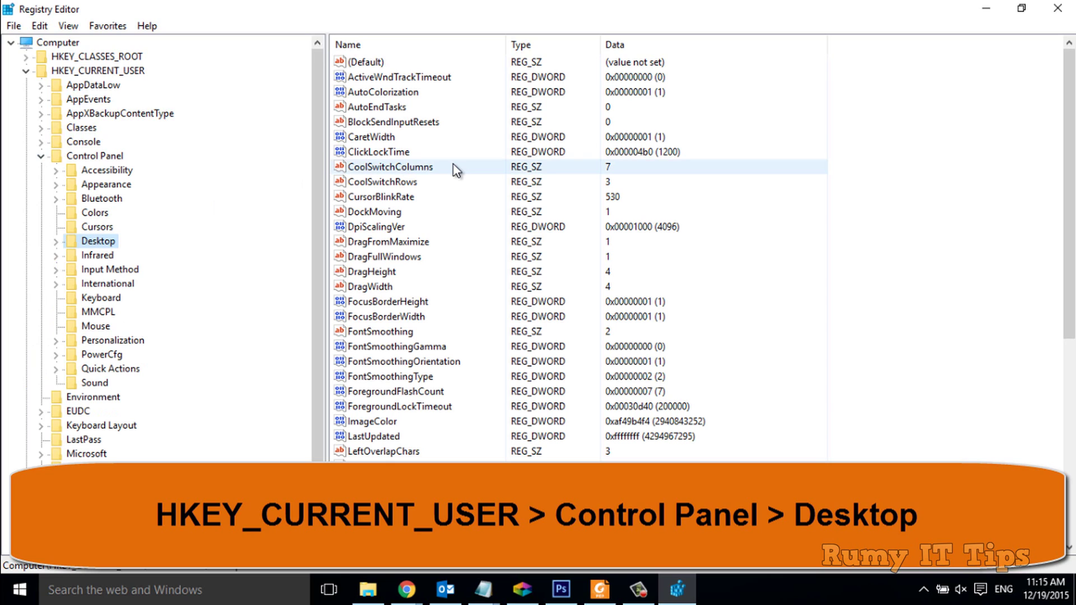
Change the Desktop key's AutoEndTasks value from 0 to 1.
click(379, 107)
double_click(393, 107)
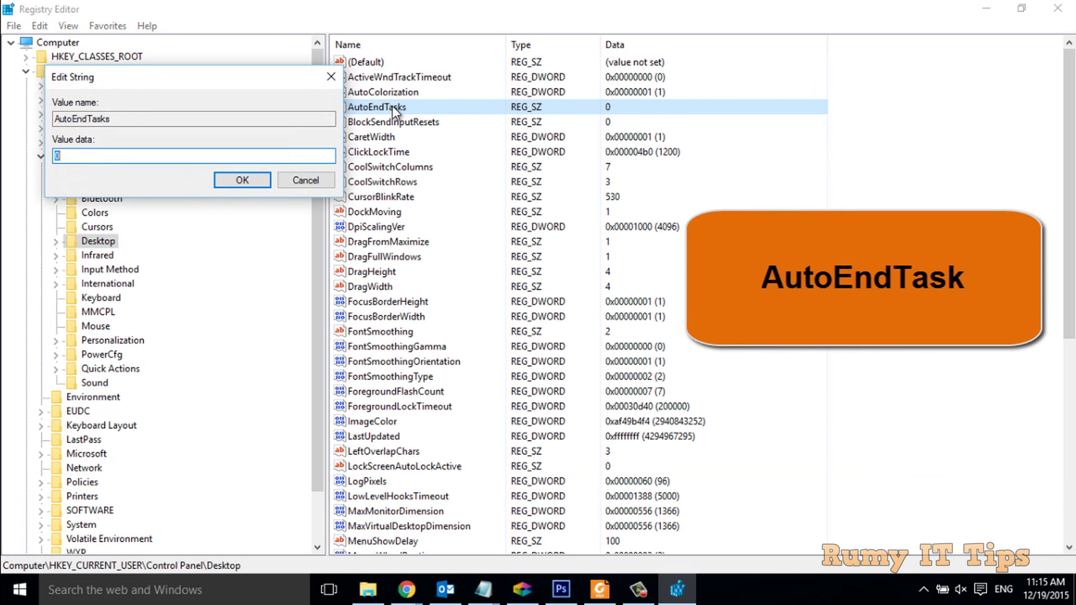
text(1)
click(242, 180)
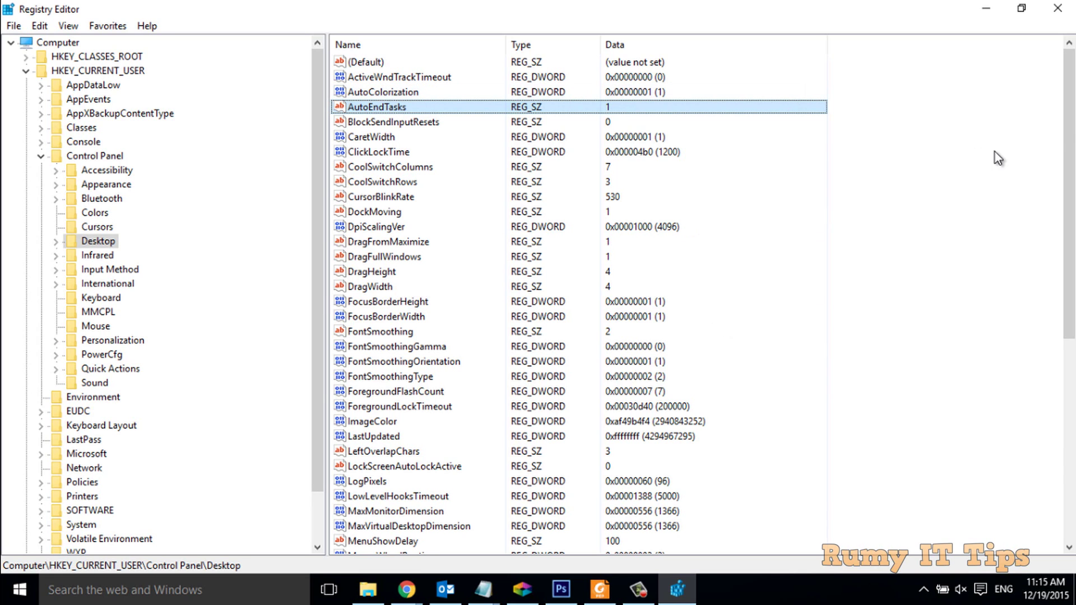
drag(1067, 120, 1068, 328)
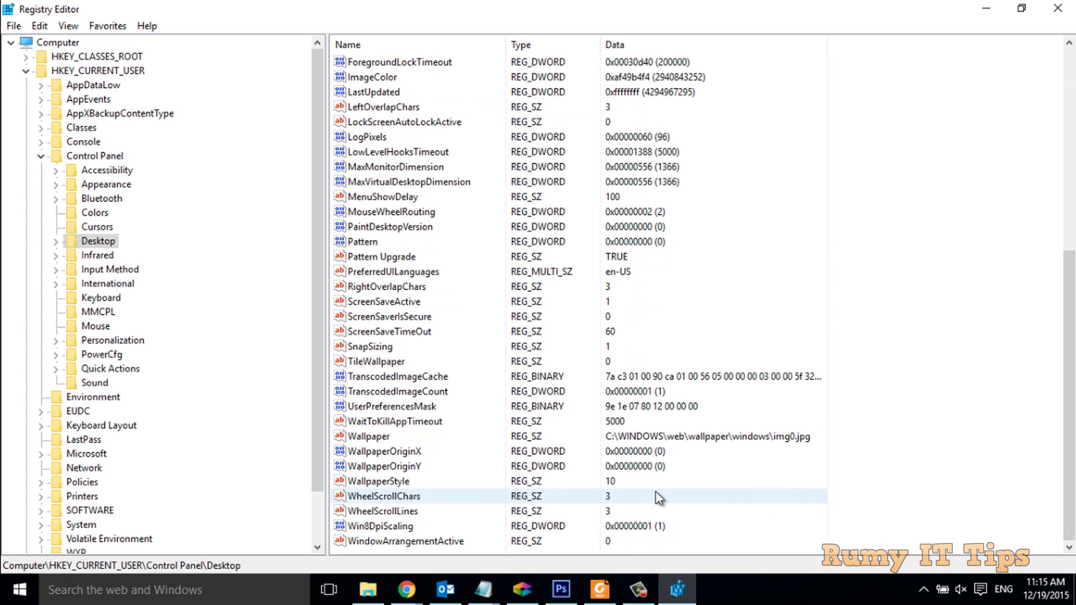
Change WaitToKillAppTimeout from 5000 to 1000.
double_click(513, 422)
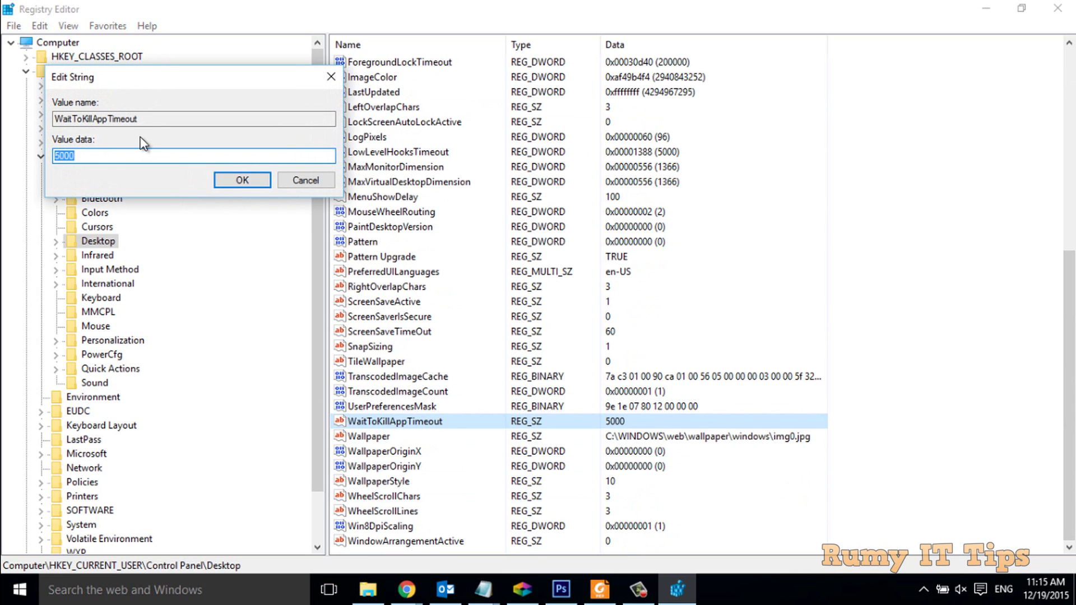
text(1)
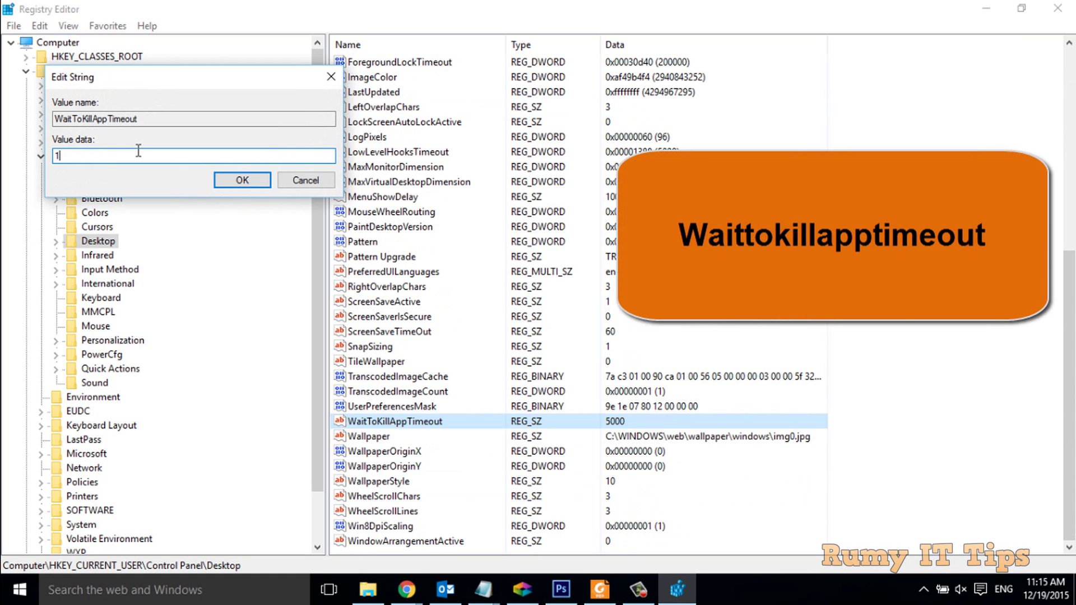
text(000)
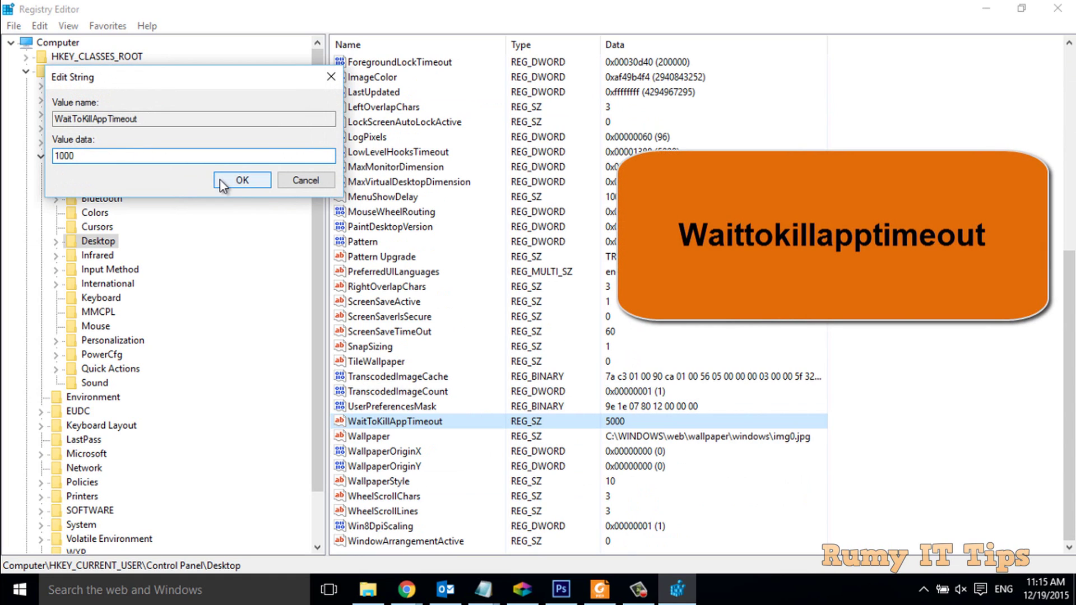
click(243, 180)
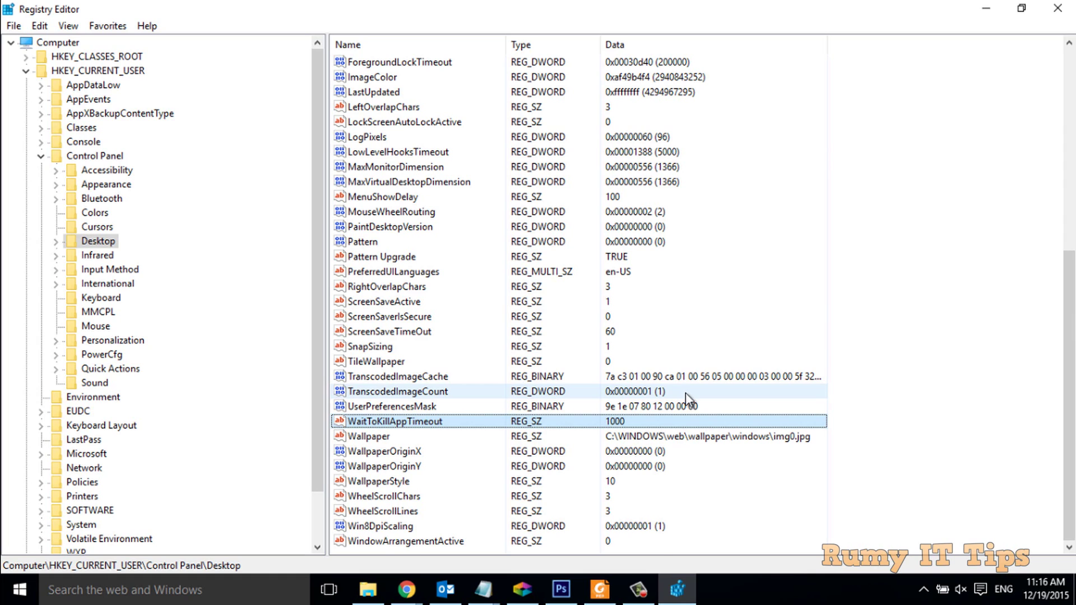
scroll(685, 392, up, 8)
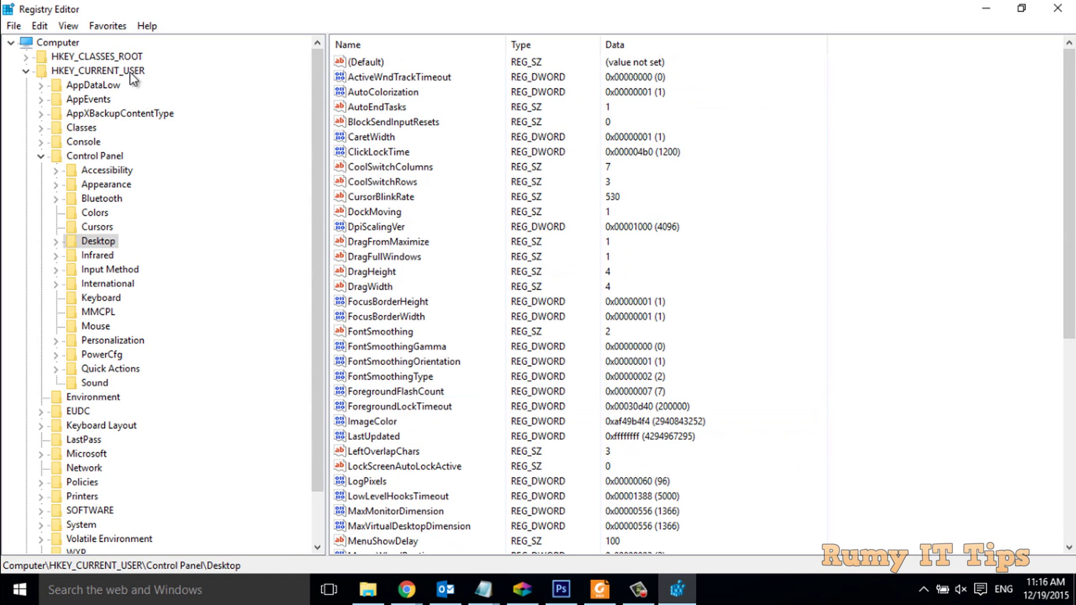
Collapse HKEY_CURRENT_USER and minimize Registry Editor.
click(26, 71)
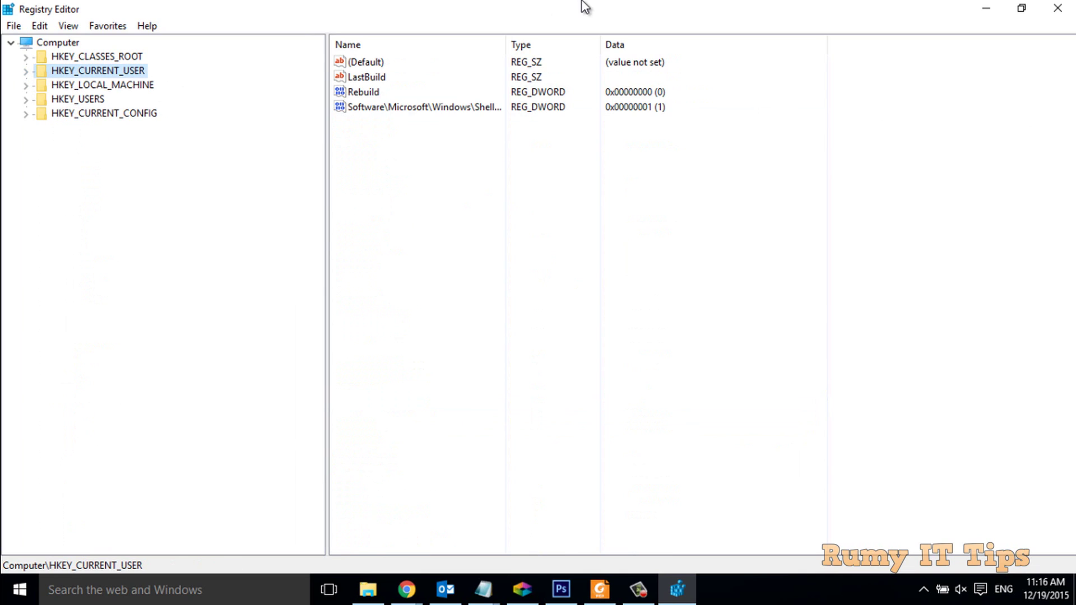
click(985, 8)
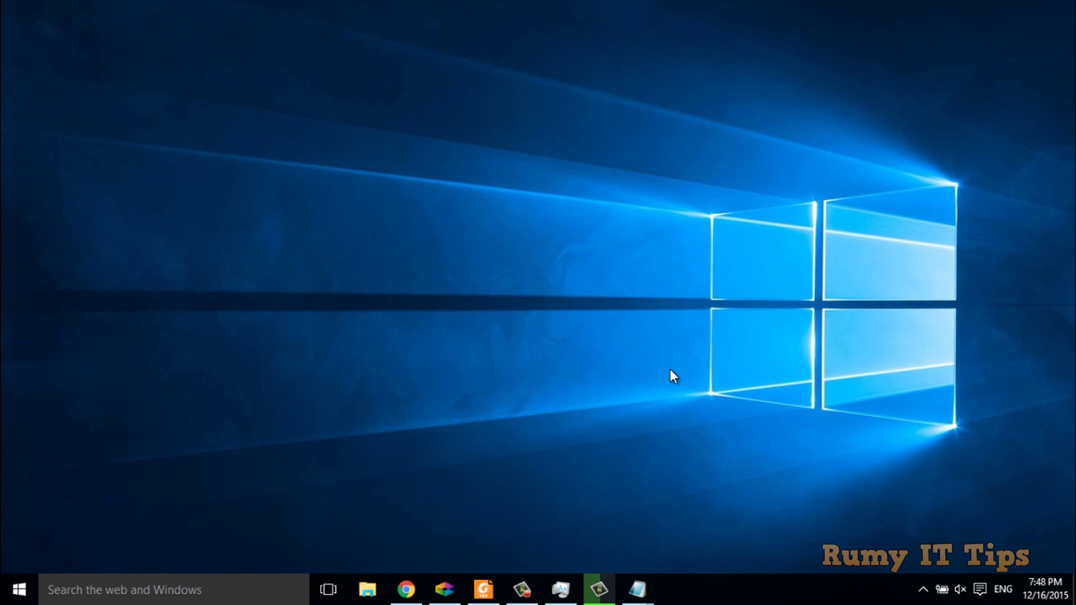
Run Windows PowerShell as Administrator from the Start menu's W app list.
click(23, 587)
click(64, 551)
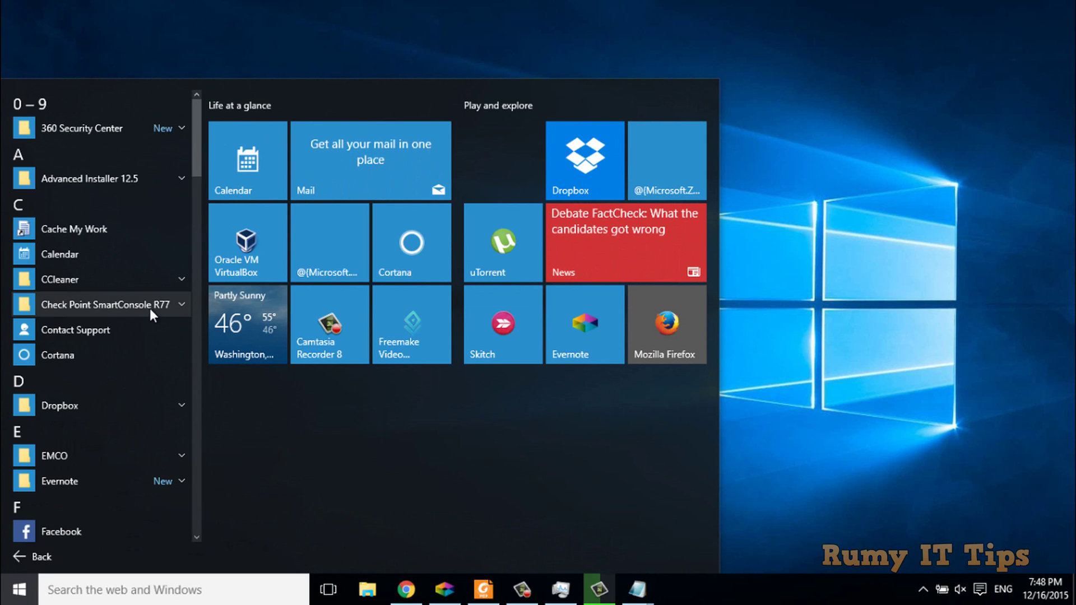
click(39, 103)
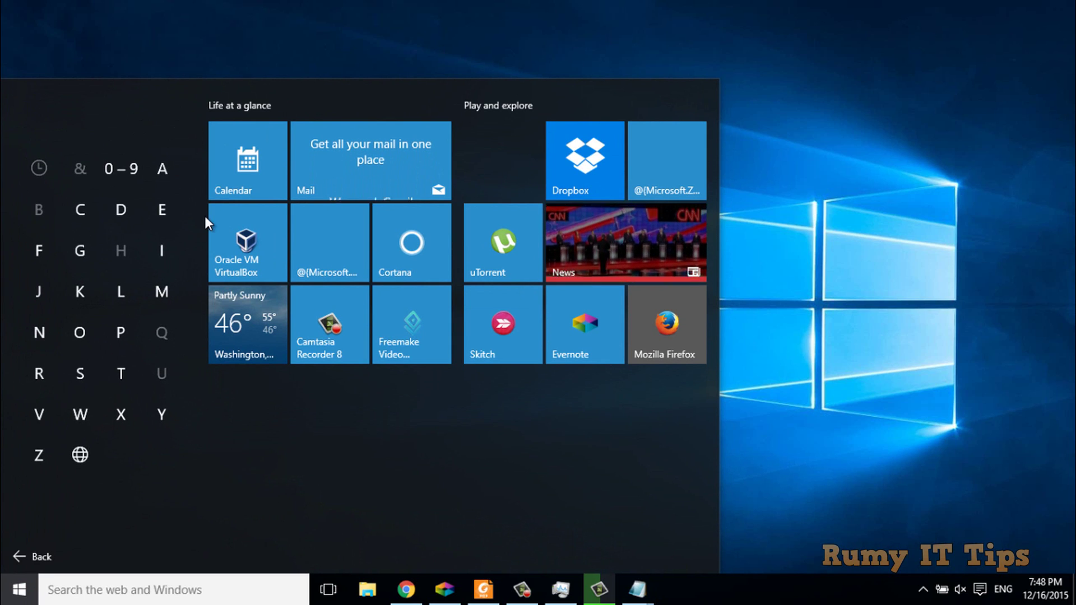
click(81, 413)
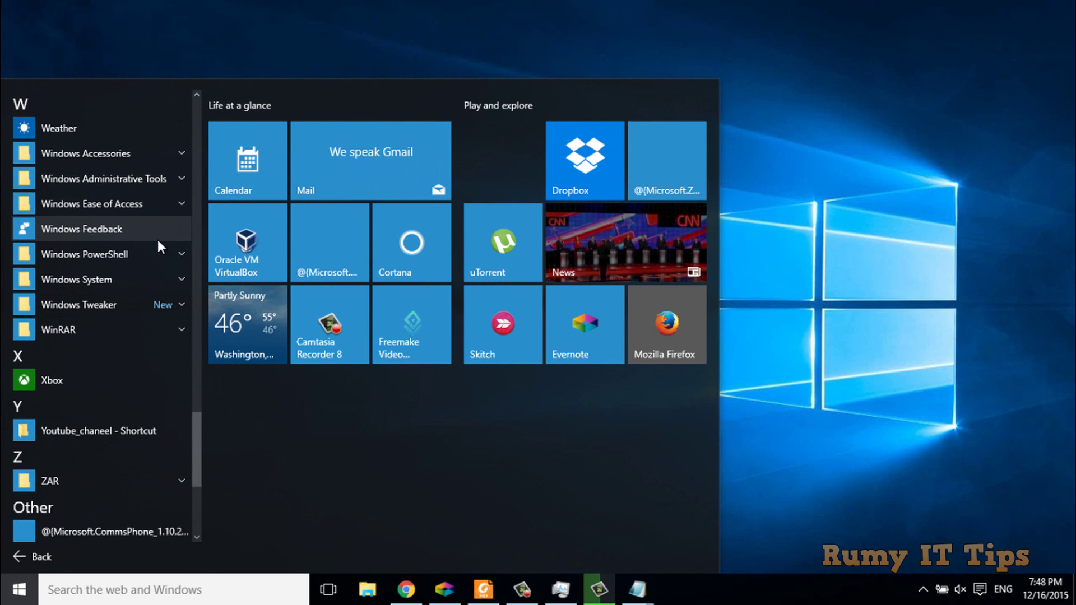
click(100, 252)
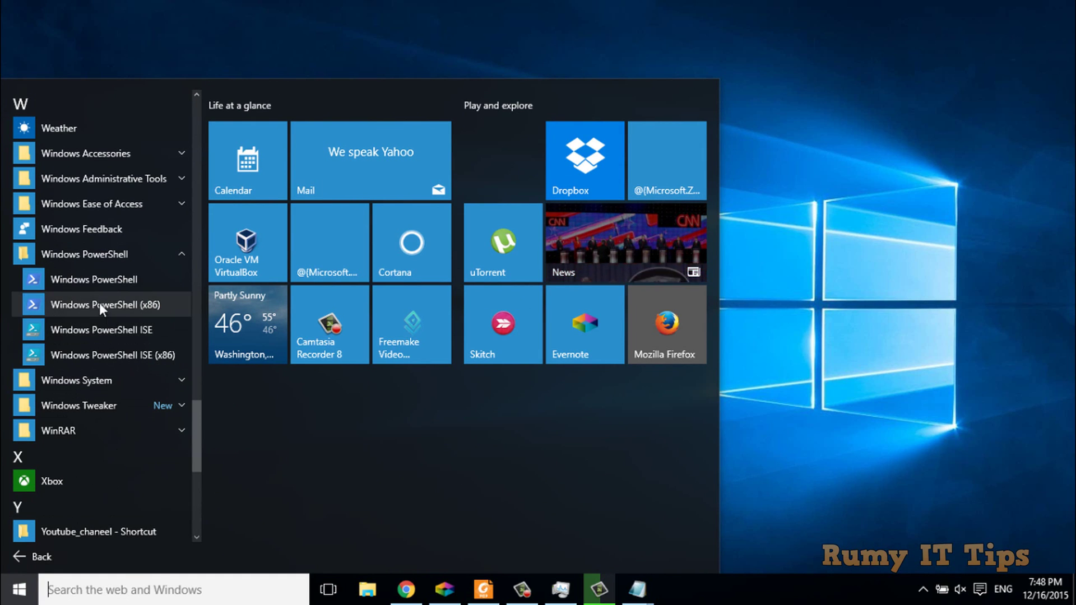
right_click(86, 280)
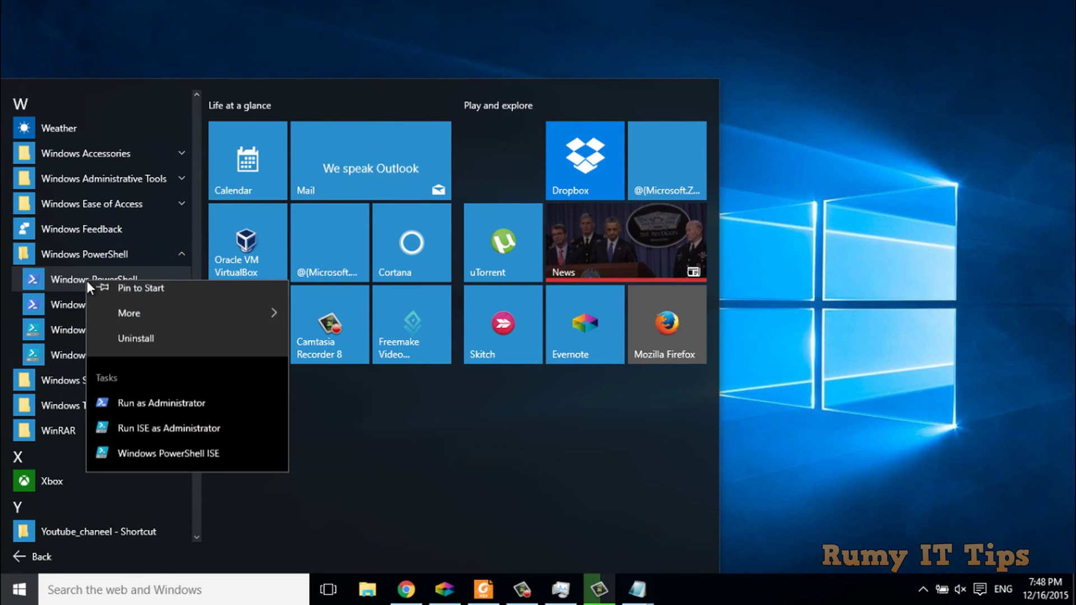
click(168, 413)
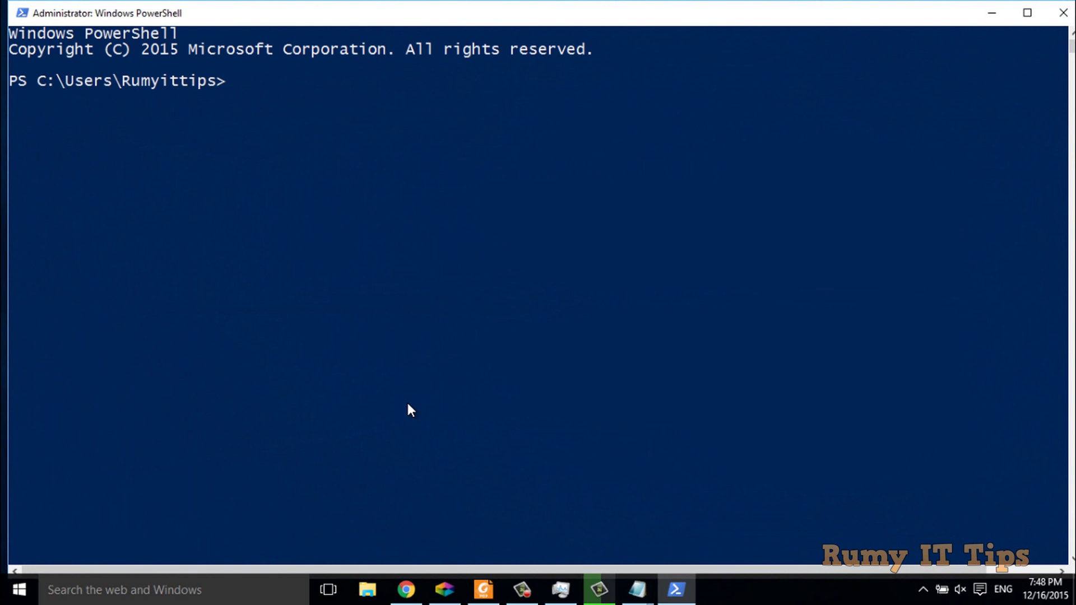
Run the pasted Get-WinEvent Kernel-Boot query, showing two boot events of type 0x0.
key(ctrl+v)
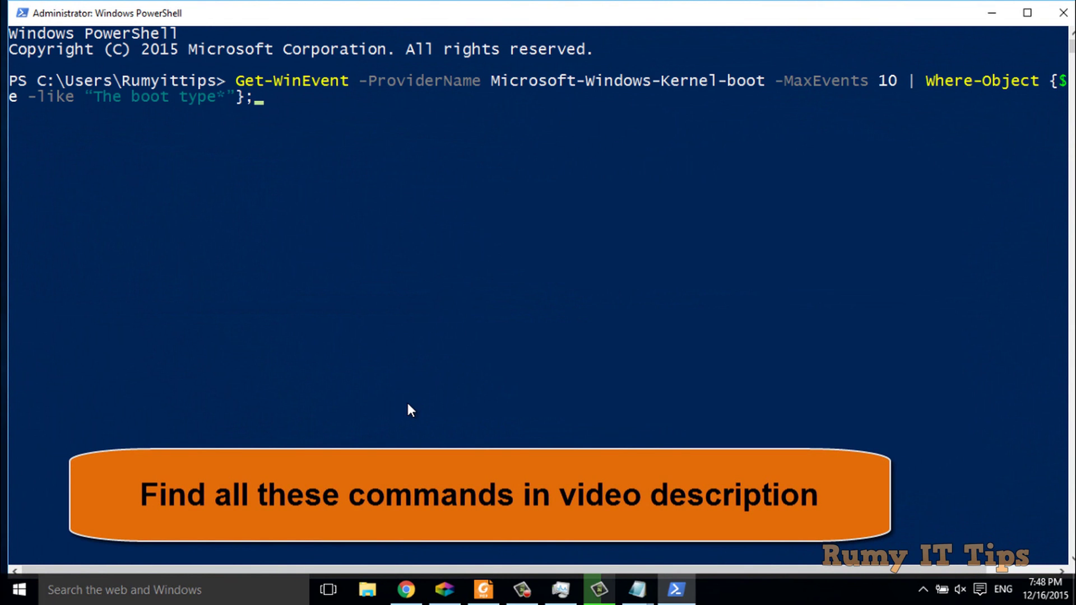
key(Return)
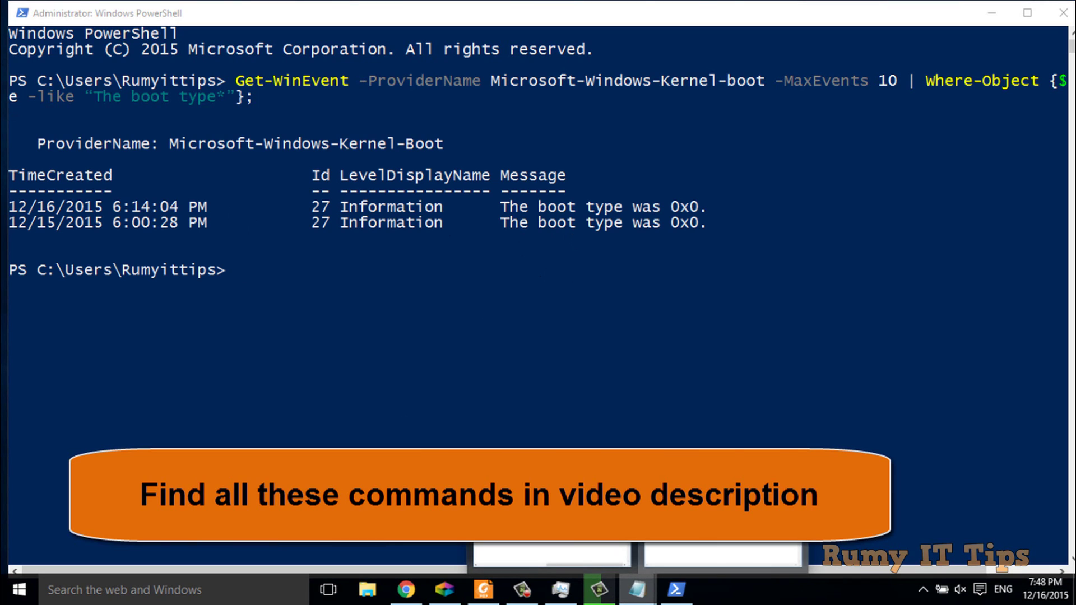
click(637, 589)
Move the Notepad legend below the output, highlight its shutdown explanations, then minimize it.
drag(641, 207, 463, 281)
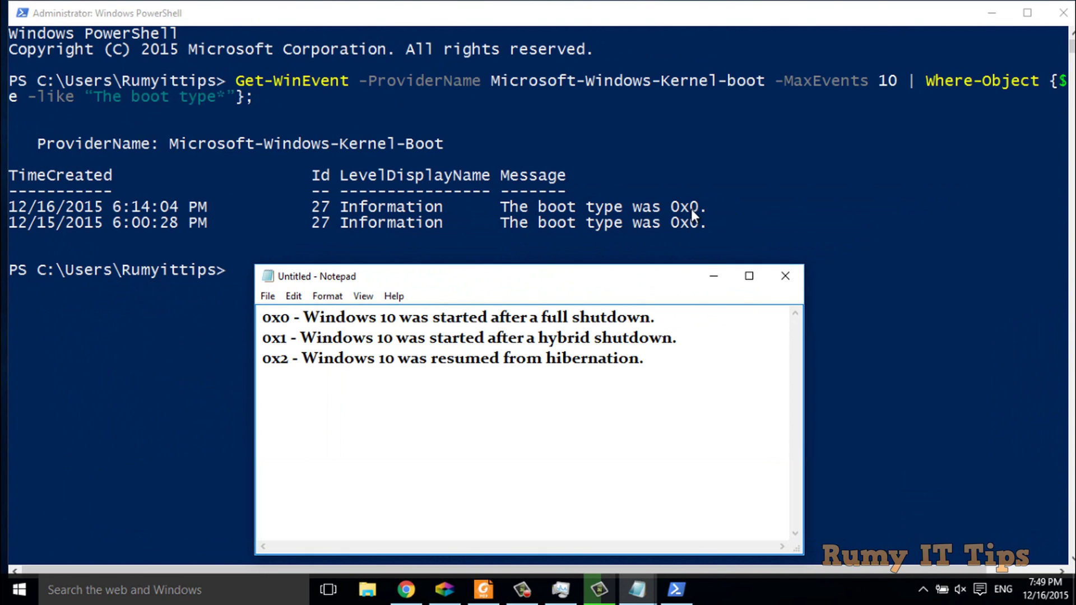
drag(291, 318, 279, 317)
click(357, 317)
drag(356, 316, 564, 317)
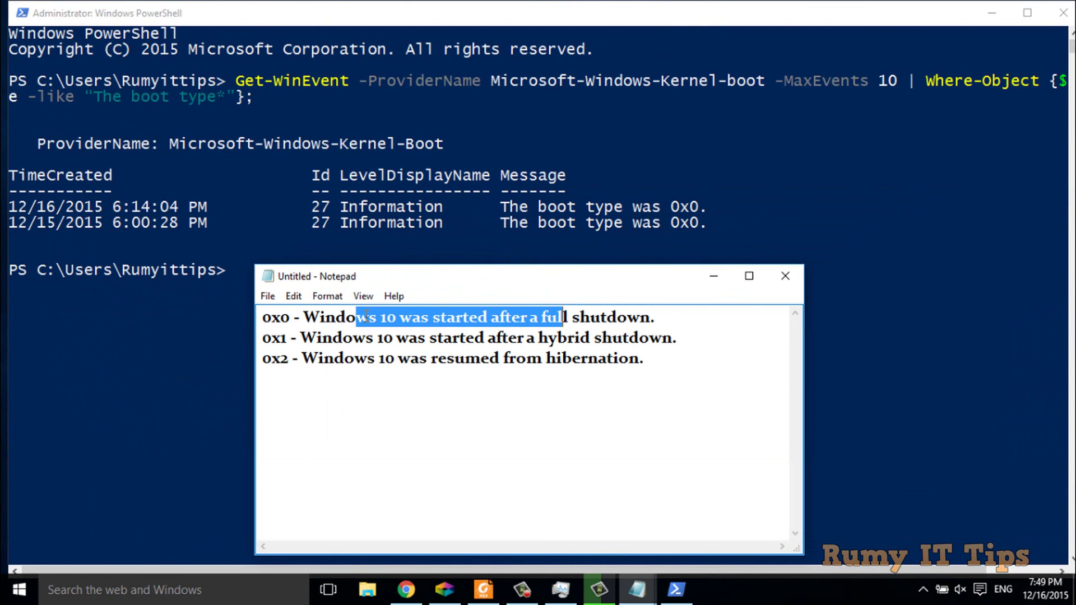
drag(354, 338, 548, 337)
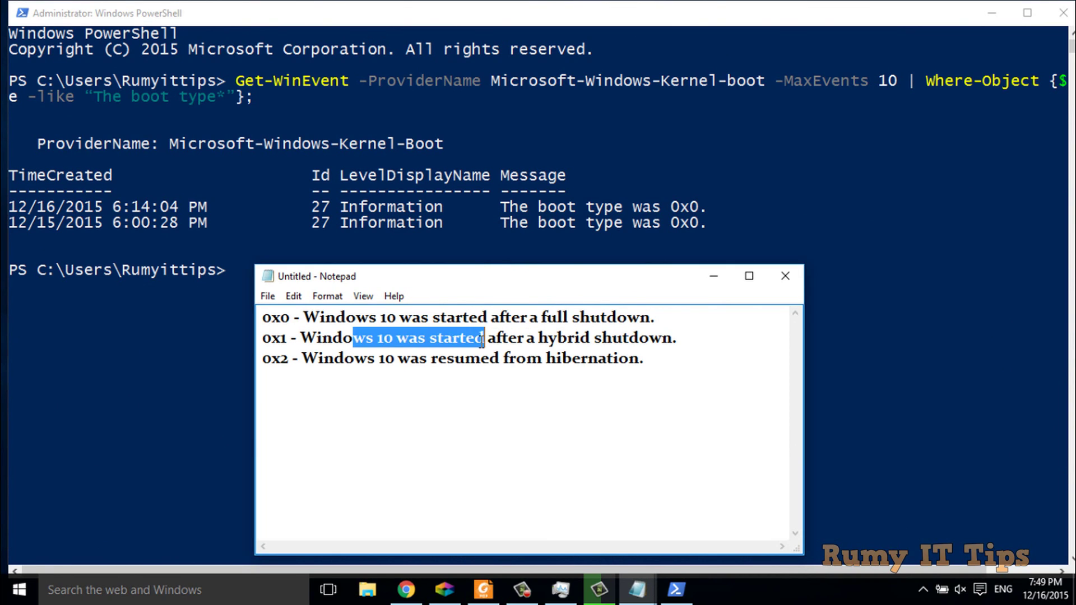
click(601, 341)
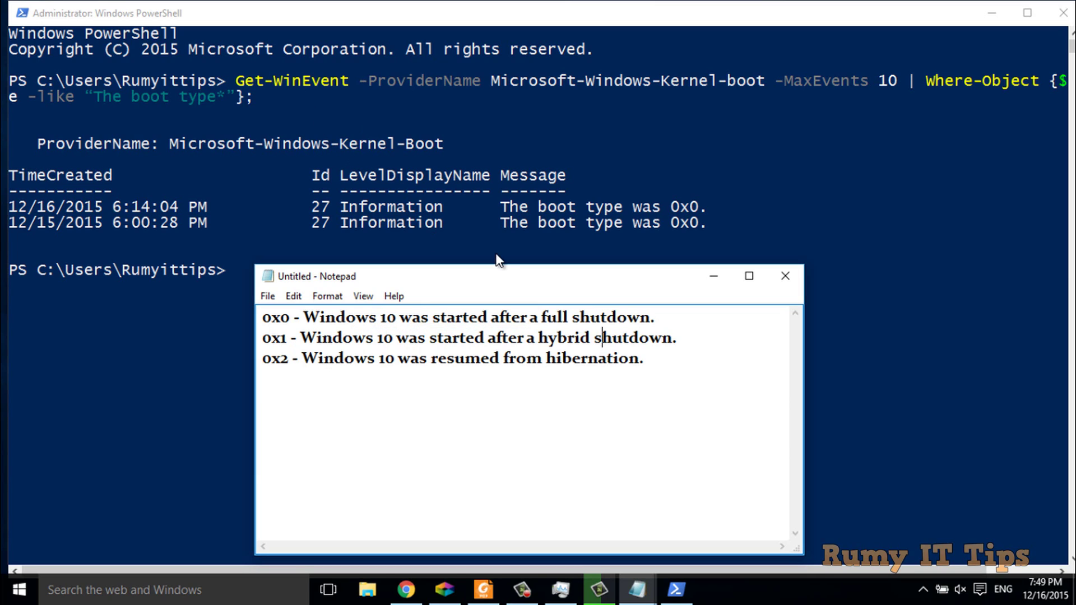
click(707, 280)
click(992, 11)
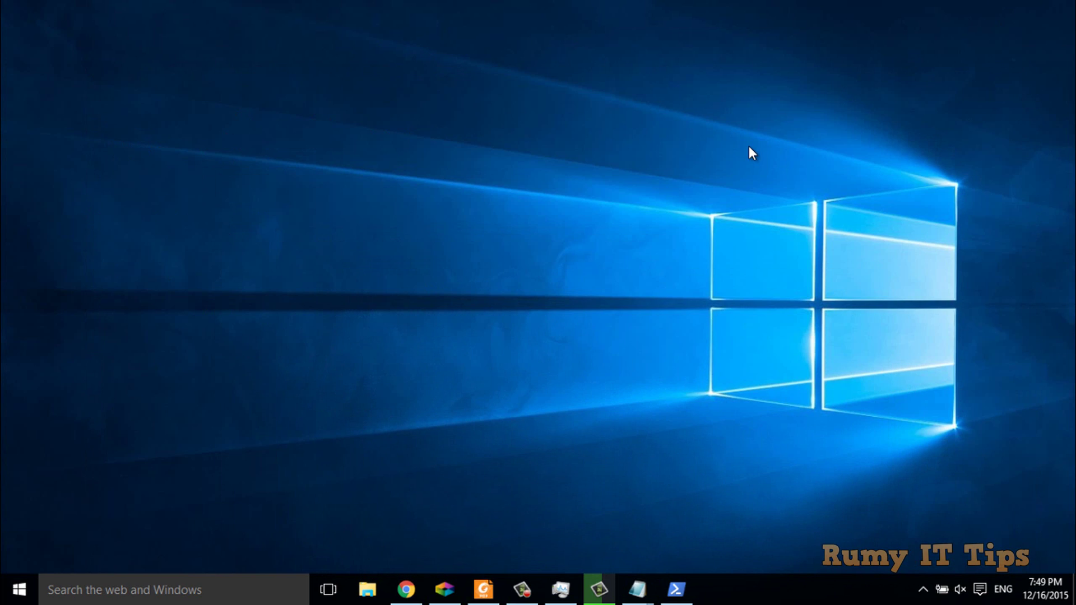